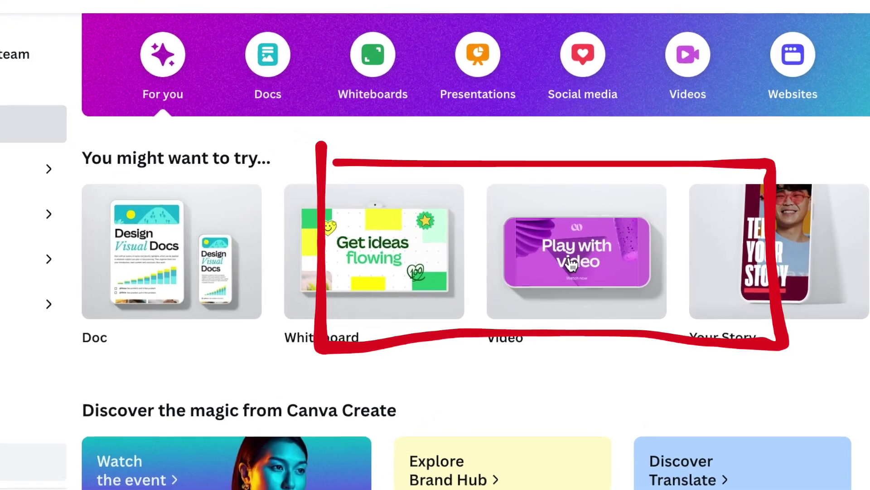
Open the 1920×1080 video design with two 5-second tree-lined city street pages.
{"action": "mouse_move", "coordinate": [588, 257]}
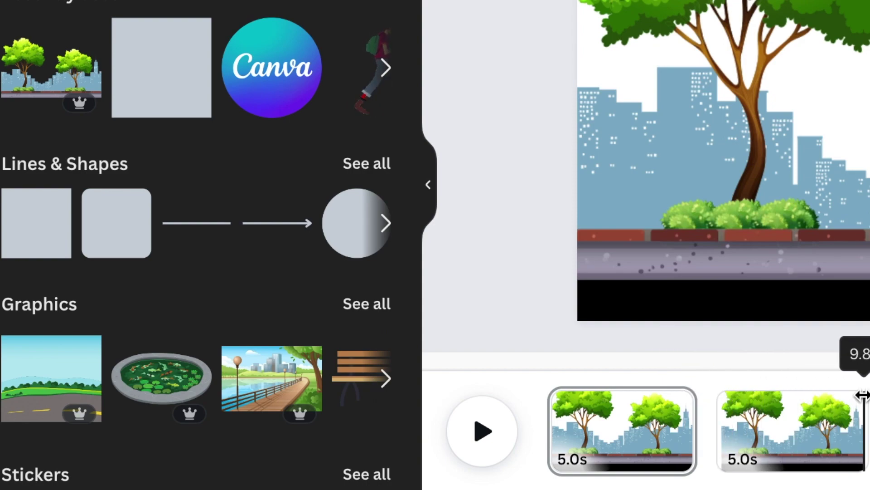
Select page 2 and bring up the transition options between the two pages.
{"action": "left_click", "coordinate": [863, 395]}
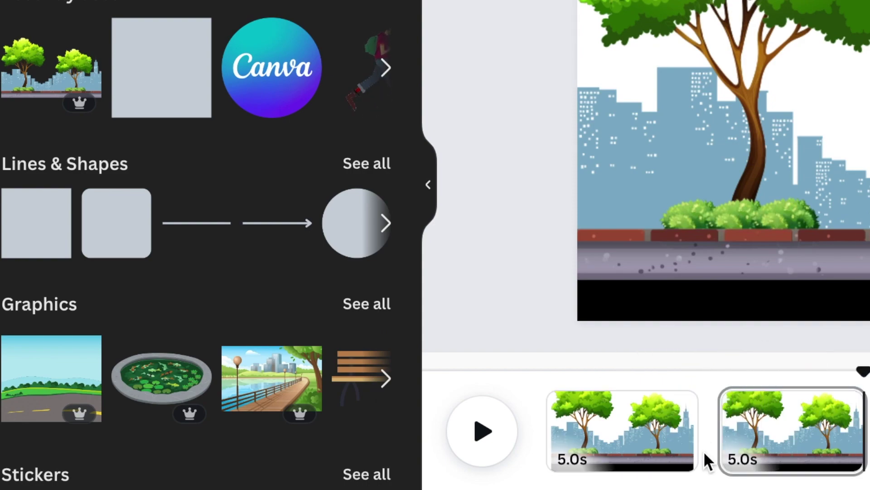
{"action": "mouse_move", "coordinate": [713, 461]}
{"action": "left_click", "coordinate": [724, 454]}
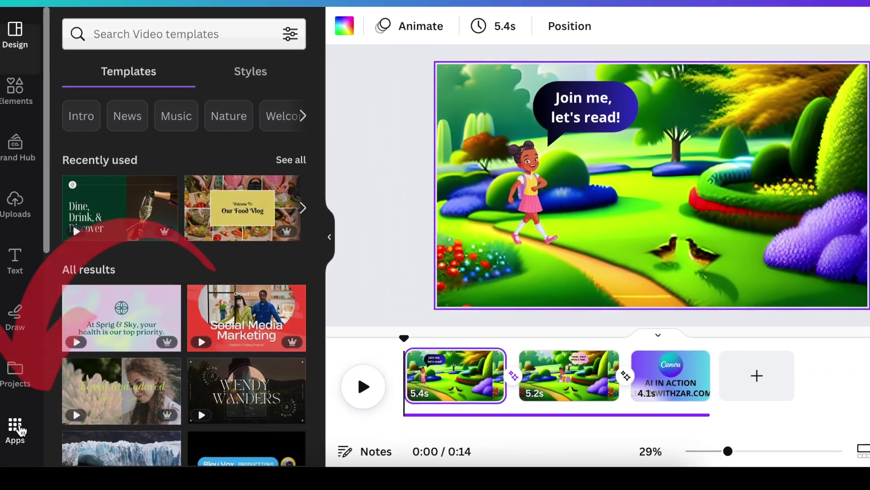
Browse Canva apps, then return to the street-scene video with a blank third page.
{"action": "left_click", "coordinate": [19, 428]}
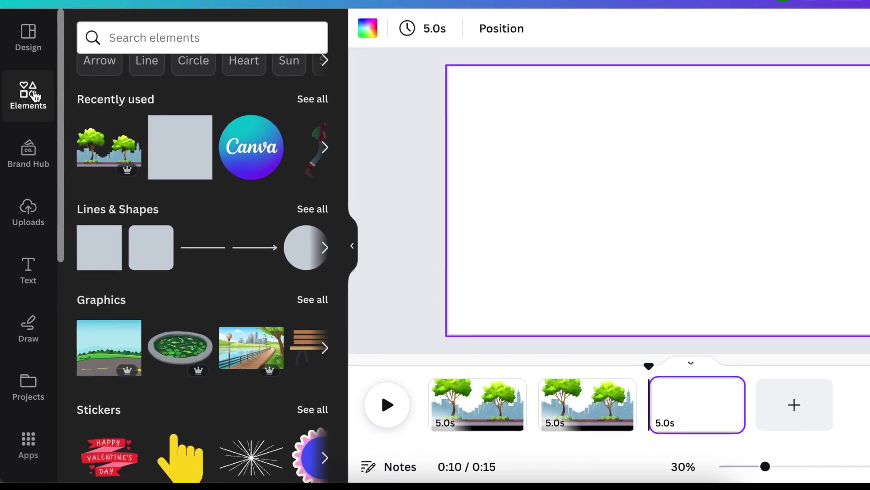
Browse all 'green scene' graphics, then show 'crime scene' results filtered to Graphics.
{"action": "left_click", "coordinate": [143, 40]}
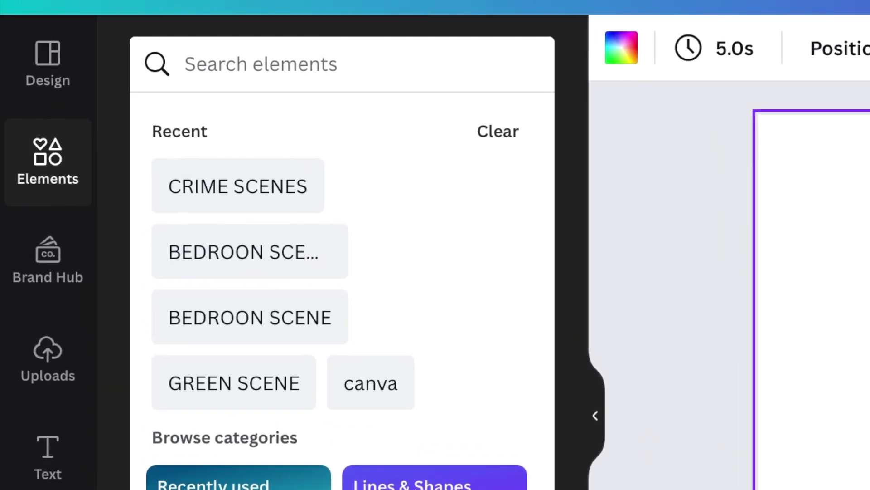
{"action": "type", "text": "green scene"}
{"action": "key", "text": "Return"}
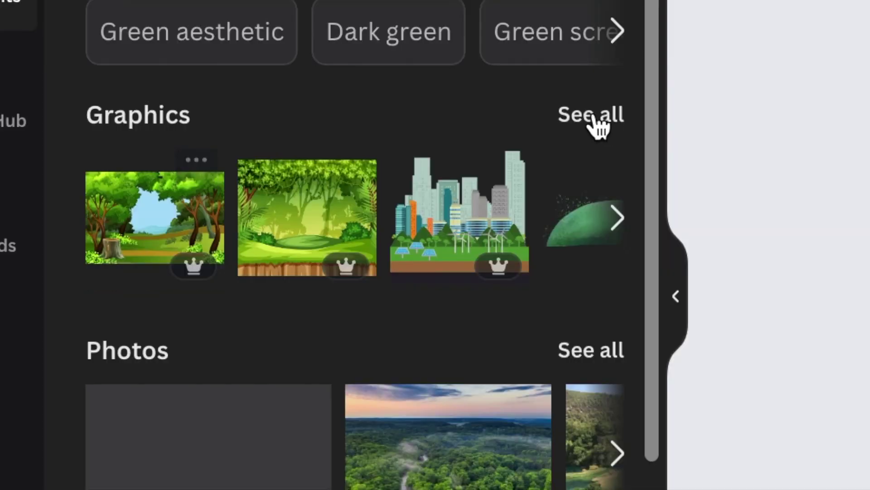
{"action": "left_click", "coordinate": [299, 154]}
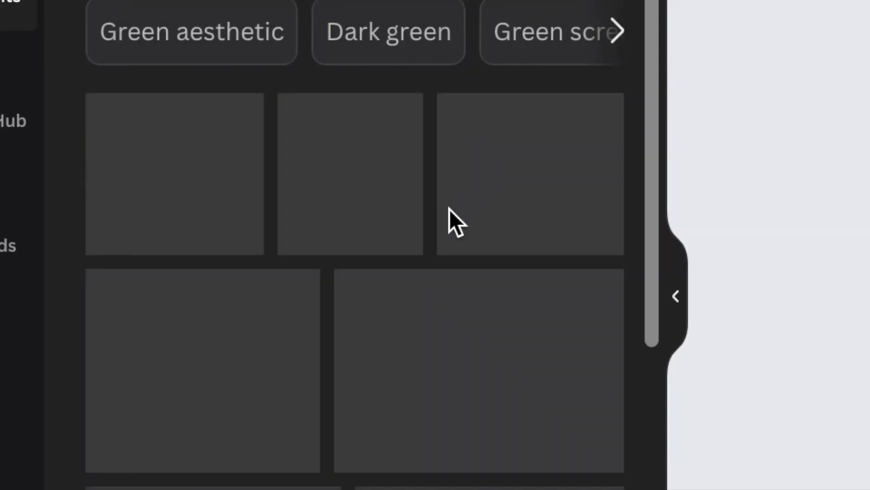
{"action": "scroll", "coordinate": [386, 290], "scroll_direction": "down", "scroll_amount": 6}
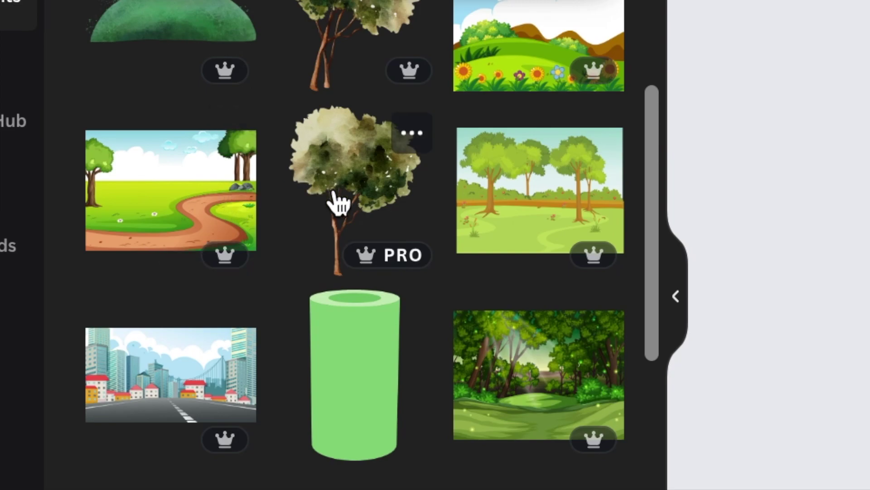
{"action": "scroll", "coordinate": [450, 356], "scroll_direction": "down", "scroll_amount": 4}
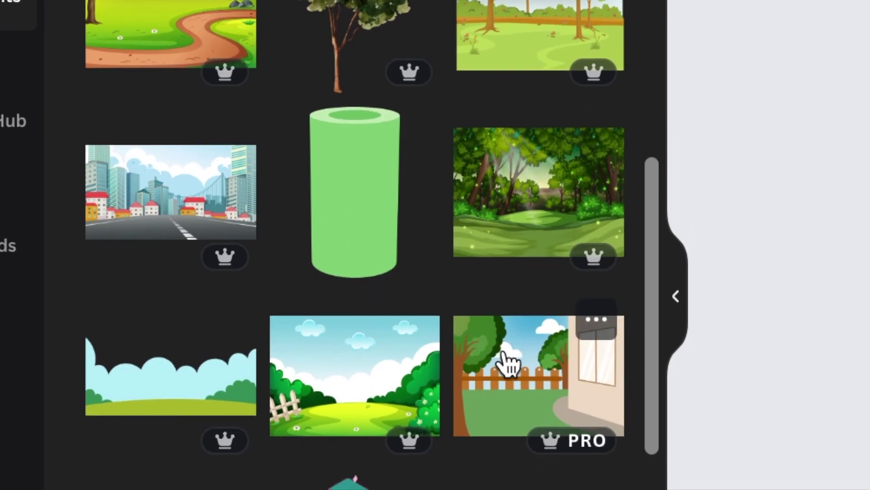
{"action": "scroll", "coordinate": [508, 363], "scroll_direction": "down", "scroll_amount": 4}
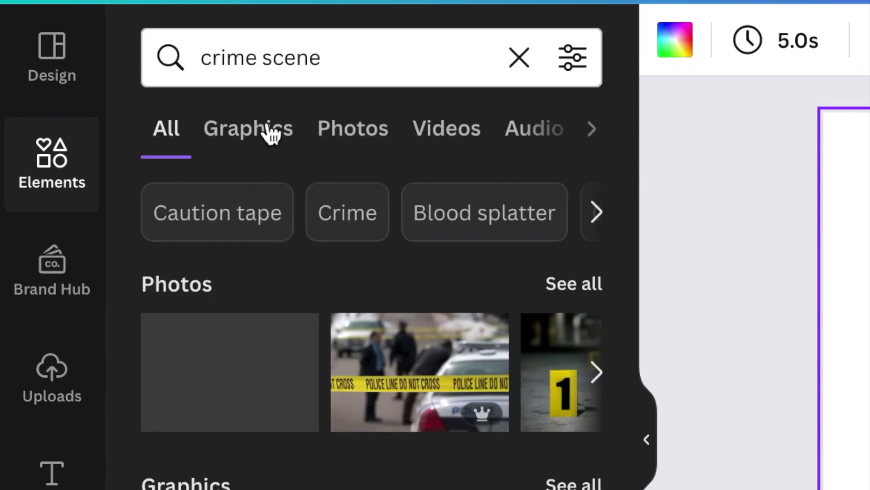
{"action": "left_click", "coordinate": [267, 130]}
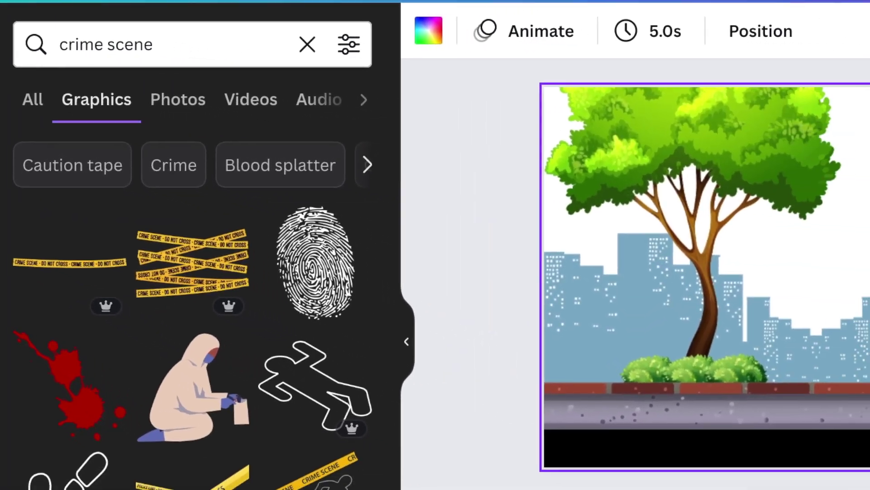
Raise the black bar on page 1 so it sits directly under the pavement.
{"action": "left_click", "coordinate": [613, 446]}
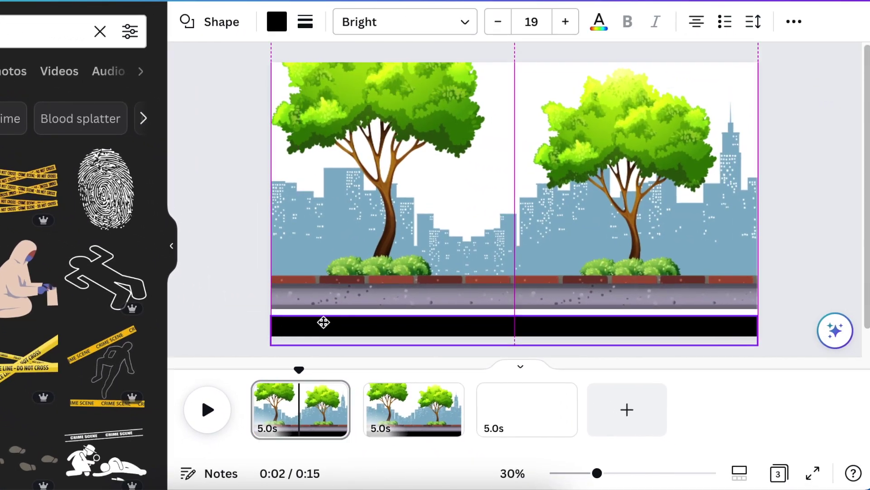
{"action": "mouse_move", "coordinate": [323, 322]}
{"action": "left_mouse_down"}
{"action": "mouse_move", "coordinate": [320, 302]}
{"action": "mouse_move", "coordinate": [317, 318]}
{"action": "mouse_move", "coordinate": [325, 315]}
{"action": "left_mouse_up"}
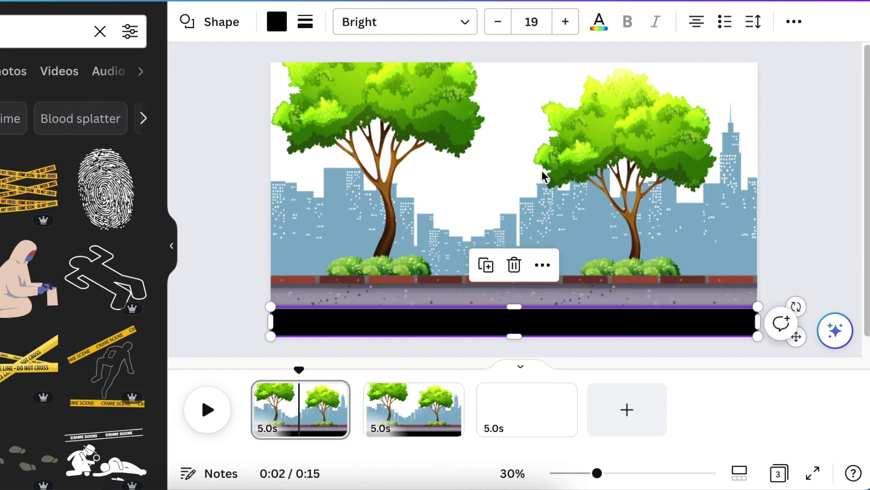
{"action": "left_click", "coordinate": [795, 238]}
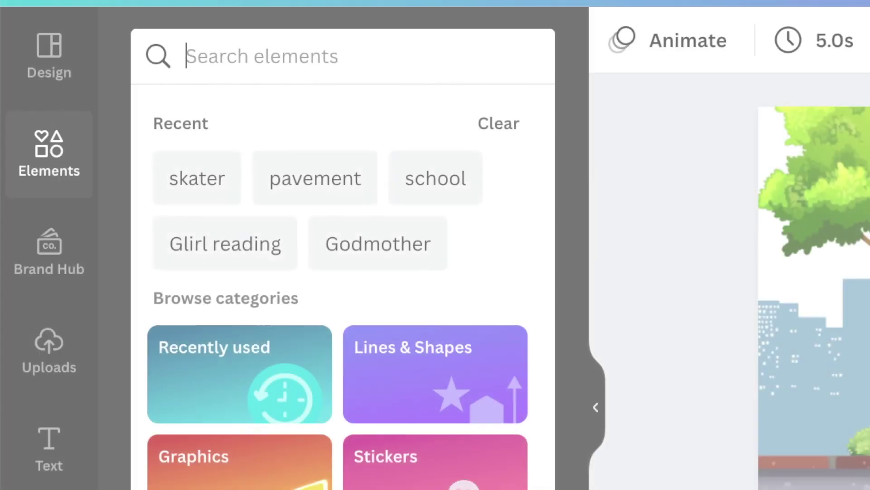
Search 'skater', filter to animated graphics, and add the skateboarder sticker to the pavement.
{"action": "type", "text": "skater"}
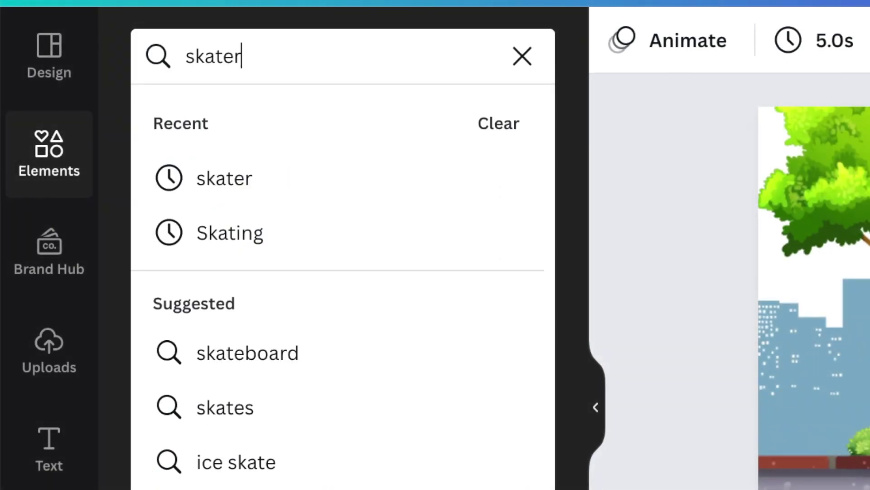
{"action": "key", "text": "Return"}
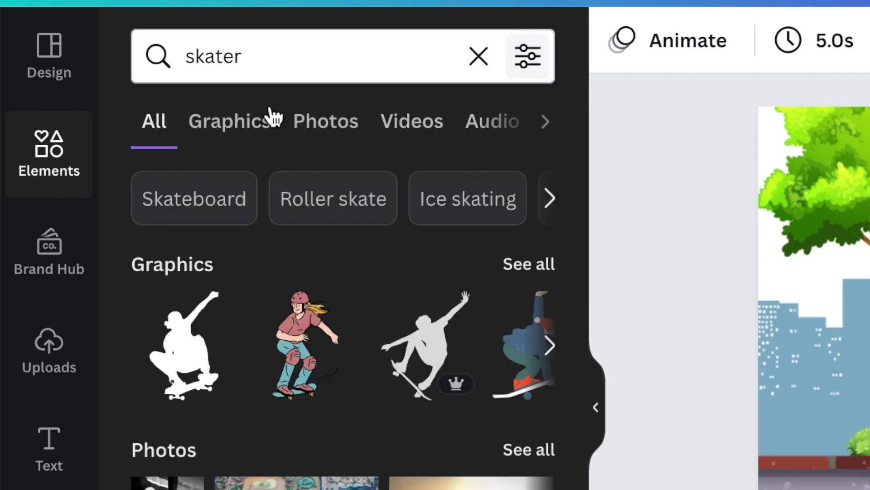
{"action": "left_click", "coordinate": [248, 130]}
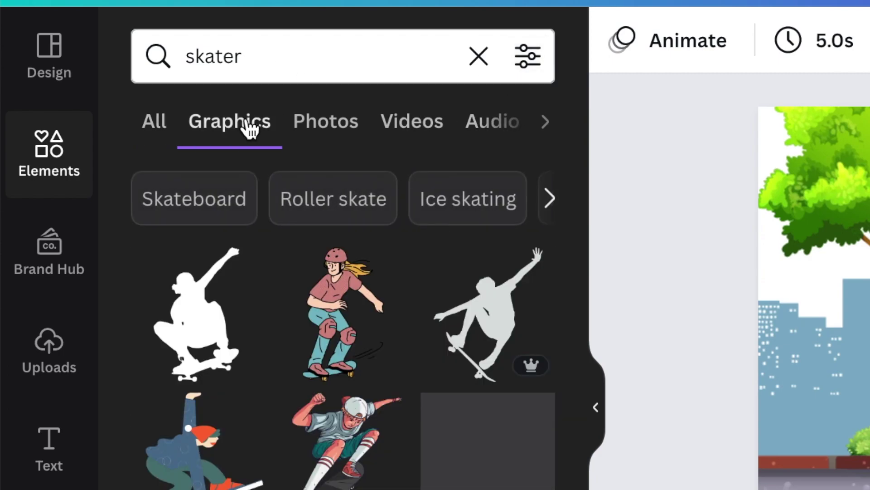
{"action": "left_click", "coordinate": [527, 58]}
{"action": "scroll", "coordinate": [390, 309], "scroll_direction": "down", "scroll_amount": 6}
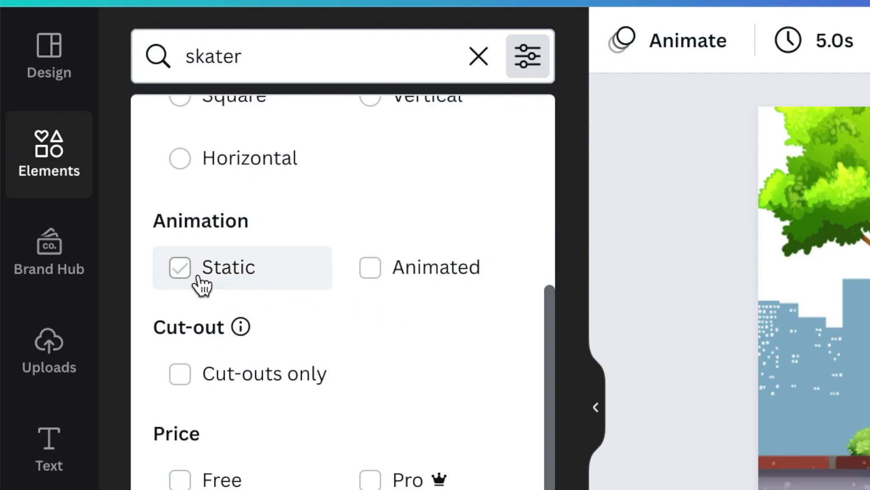
{"action": "left_click", "coordinate": [380, 278]}
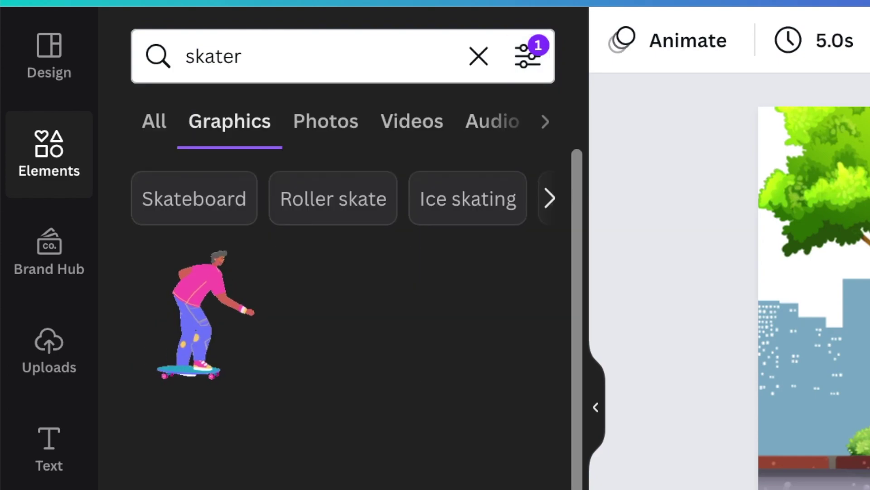
{"action": "scroll", "coordinate": [428, 335], "scroll_direction": "down", "scroll_amount": 1}
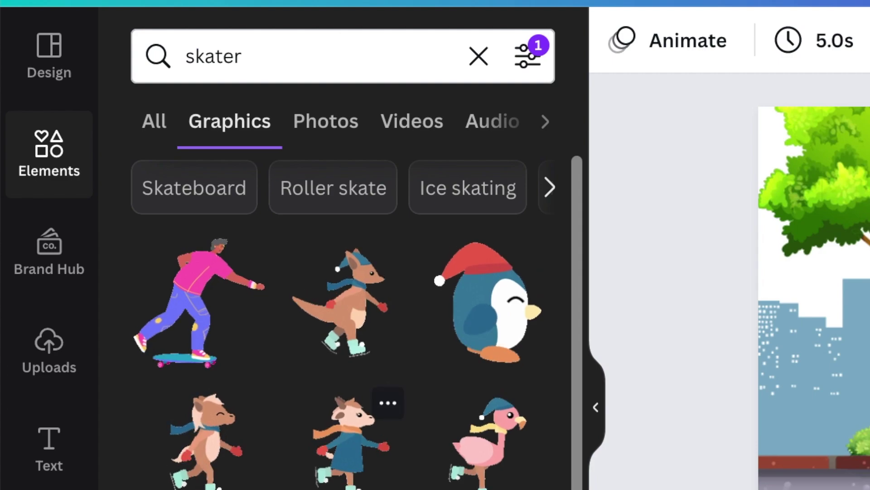
{"action": "mouse_move", "coordinate": [176, 312]}
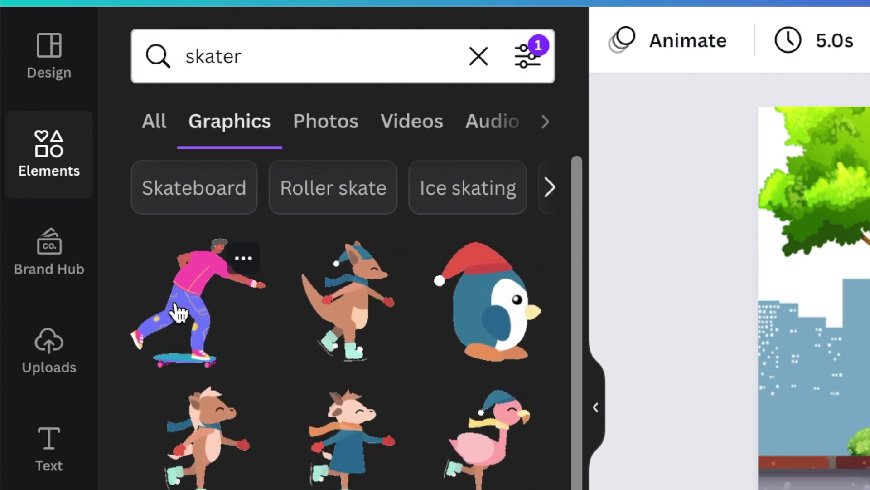
{"action": "left_click", "coordinate": [177, 312]}
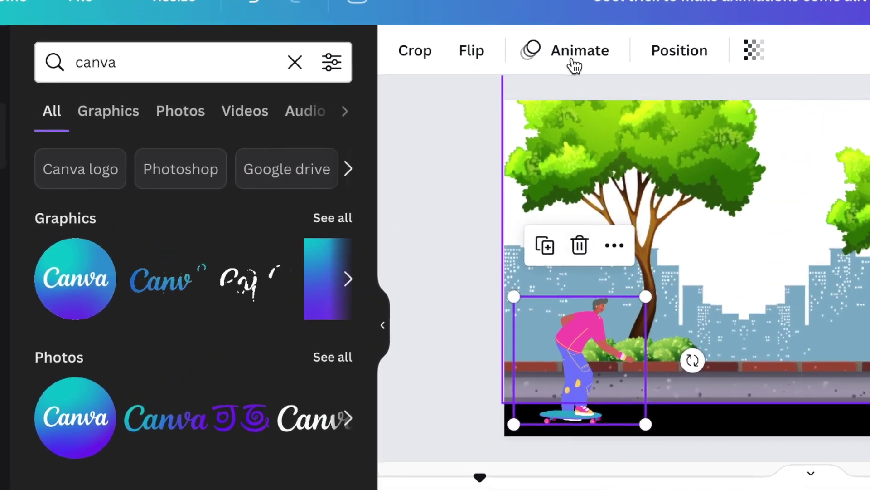
Choose Create an Animation from the skater's Animate options.
{"action": "left_click", "coordinate": [575, 53]}
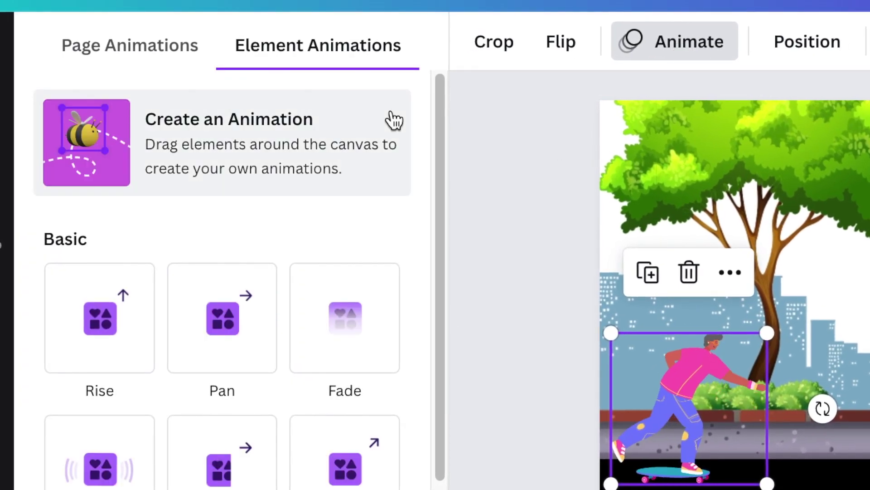
{"action": "left_click", "coordinate": [221, 135]}
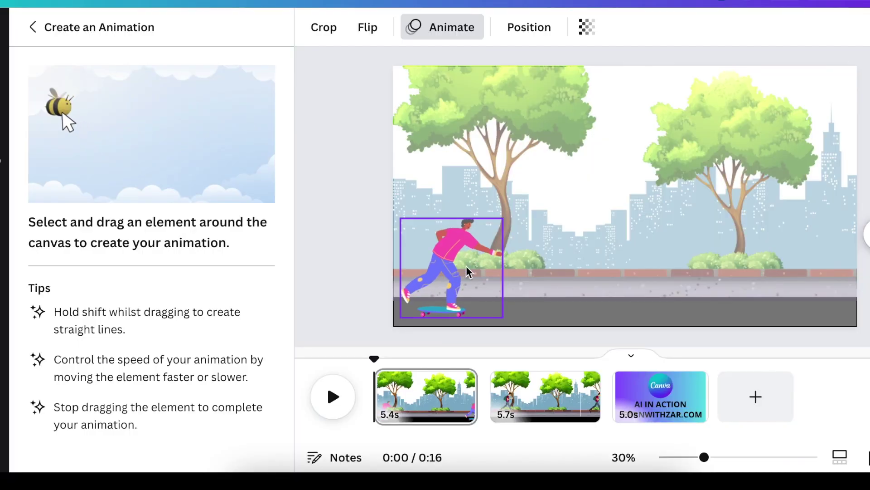
{"action": "mouse_move", "coordinate": [469, 272]}
{"action": "left_mouse_down"}
{"action": "mouse_move", "coordinate": [532, 256]}
{"action": "mouse_move", "coordinate": [579, 224]}
{"action": "mouse_move", "coordinate": [566, 196]}
{"action": "mouse_move", "coordinate": [525, 209]}
{"action": "left_mouse_up"}
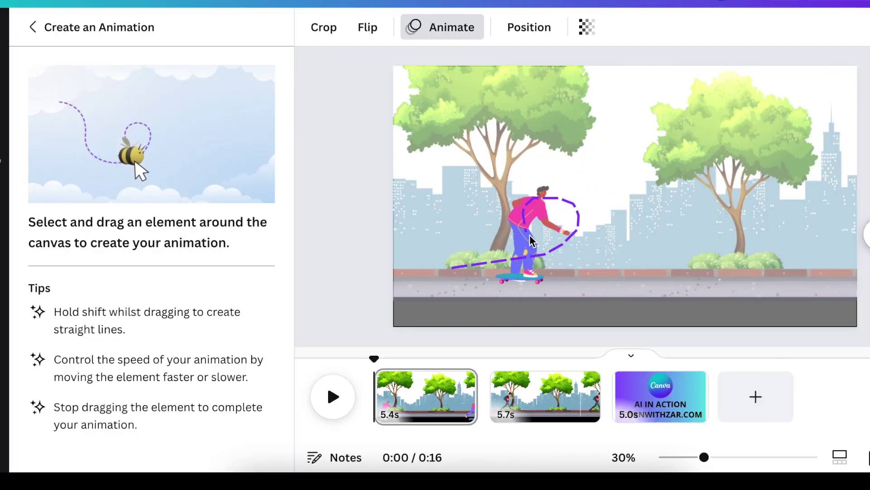
{"action": "mouse_move", "coordinate": [532, 240]}
{"action": "left_mouse_down"}
{"action": "mouse_move", "coordinate": [595, 255]}
{"action": "mouse_move", "coordinate": [649, 207]}
{"action": "mouse_move", "coordinate": [692, 200]}
{"action": "mouse_move", "coordinate": [724, 209]}
{"action": "mouse_move", "coordinate": [723, 244]}
{"action": "mouse_move", "coordinate": [706, 252]}
{"action": "mouse_move", "coordinate": [691, 237]}
{"action": "mouse_move", "coordinate": [708, 200]}
{"action": "left_mouse_up"}
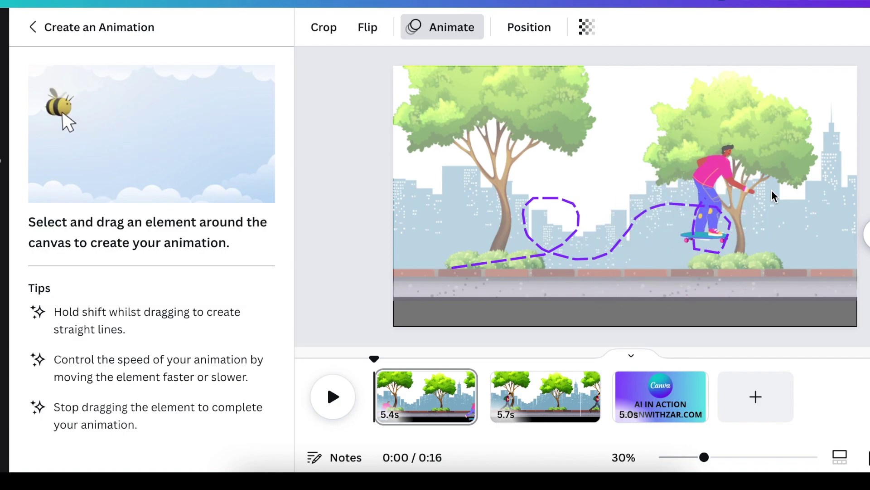
{"action": "mouse_move", "coordinate": [774, 196]}
{"action": "left_mouse_down"}
{"action": "mouse_move", "coordinate": [809, 252]}
{"action": "mouse_move", "coordinate": [865, 273]}
{"action": "mouse_move", "coordinate": [869, 292]}
{"action": "left_mouse_up"}
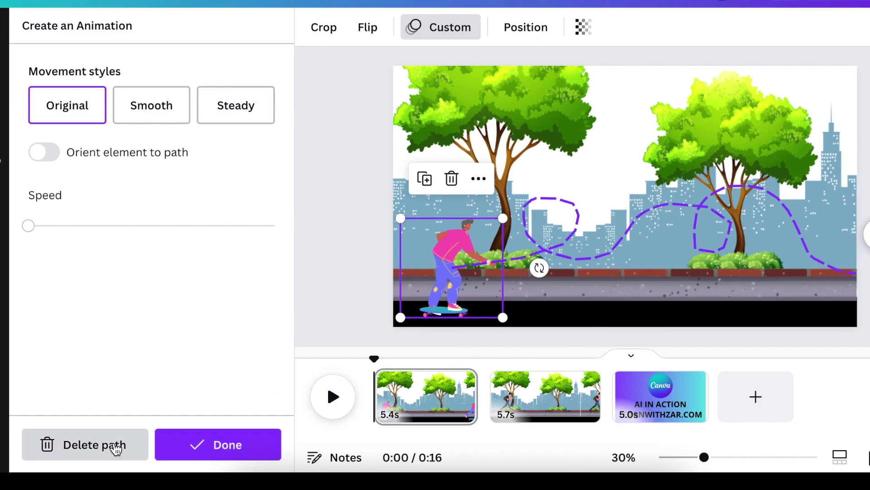
{"action": "left_click", "coordinate": [117, 446]}
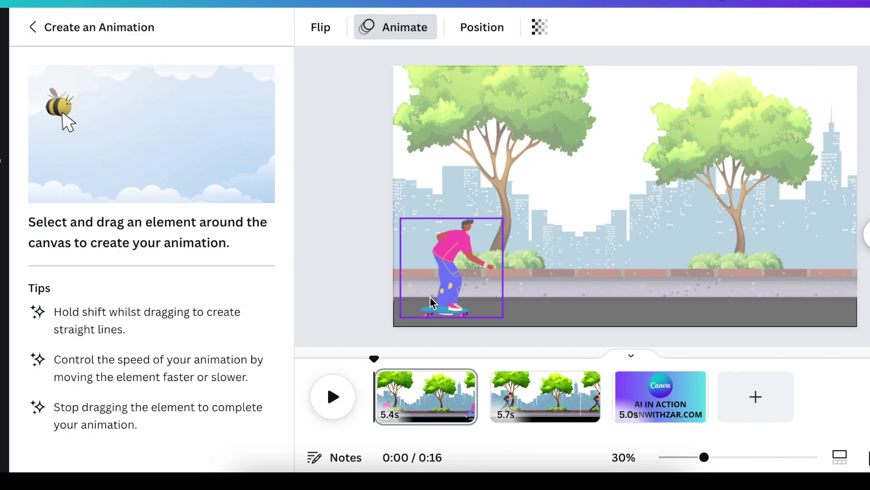
Replace trial paths with a looping skater motion path using Smooth movement.
{"action": "mouse_move", "coordinate": [449, 269]}
{"action": "left_mouse_down"}
{"action": "mouse_move", "coordinate": [419, 211]}
{"action": "mouse_move", "coordinate": [488, 229]}
{"action": "left_mouse_up"}
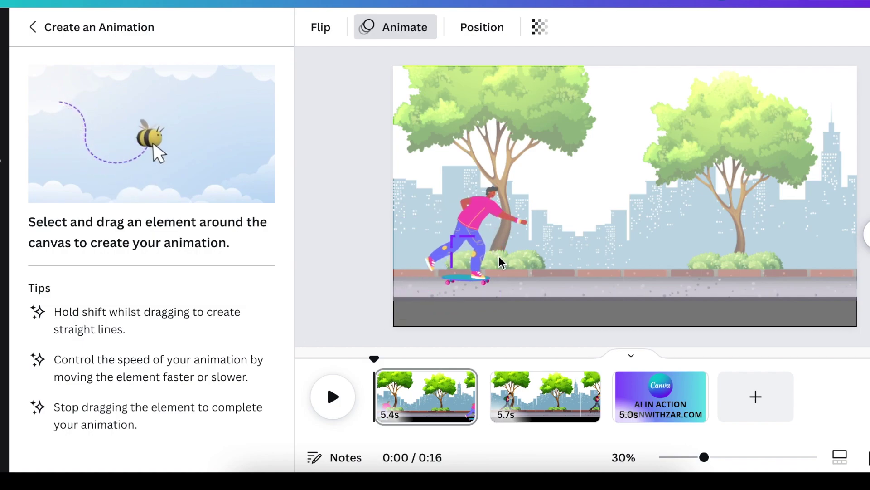
{"action": "mouse_move", "coordinate": [501, 262]}
{"action": "left_mouse_down"}
{"action": "mouse_move", "coordinate": [547, 257]}
{"action": "mouse_move", "coordinate": [602, 226]}
{"action": "mouse_move", "coordinate": [572, 191]}
{"action": "mouse_move", "coordinate": [519, 173]}
{"action": "mouse_move", "coordinate": [510, 193]}
{"action": "mouse_move", "coordinate": [580, 261]}
{"action": "left_mouse_up"}
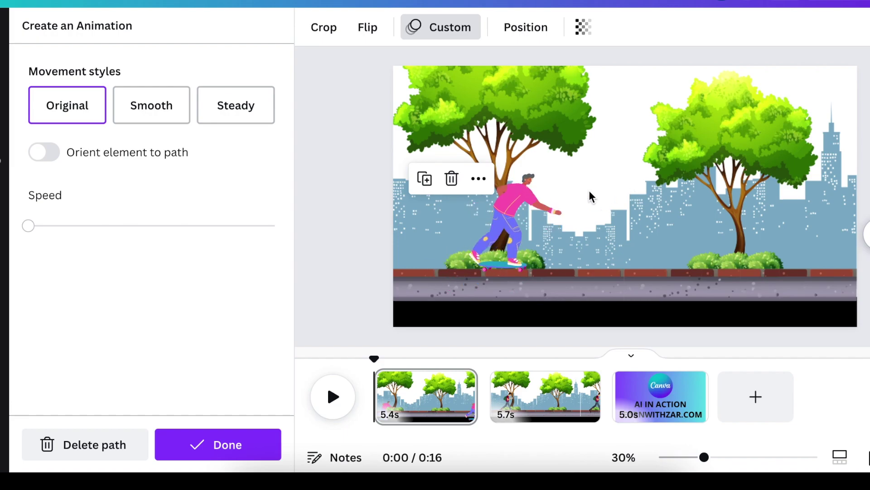
{"action": "left_click", "coordinate": [59, 453]}
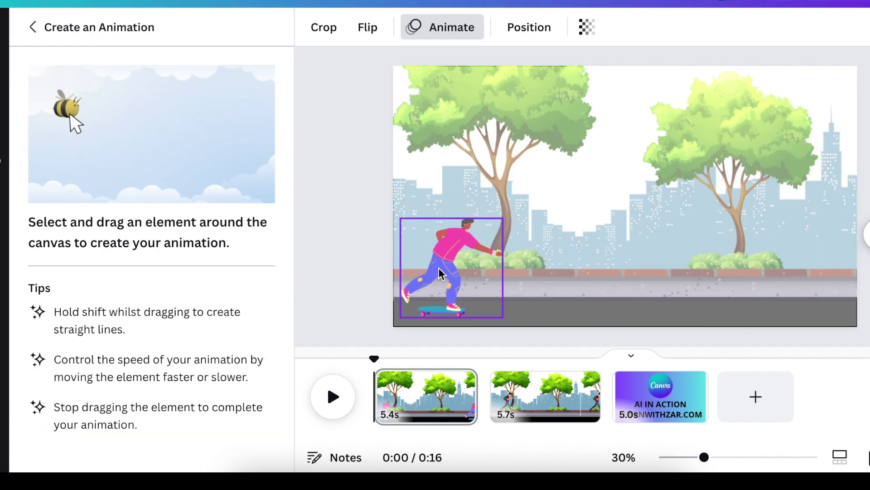
{"action": "mouse_move", "coordinate": [469, 277]}
{"action": "left_mouse_down"}
{"action": "mouse_move", "coordinate": [571, 213]}
{"action": "mouse_move", "coordinate": [516, 172]}
{"action": "mouse_move", "coordinate": [575, 245]}
{"action": "mouse_move", "coordinate": [658, 181]}
{"action": "mouse_move", "coordinate": [719, 301]}
{"action": "mouse_move", "coordinate": [693, 272]}
{"action": "mouse_move", "coordinate": [791, 268]}
{"action": "mouse_move", "coordinate": [854, 176]}
{"action": "left_mouse_up"}
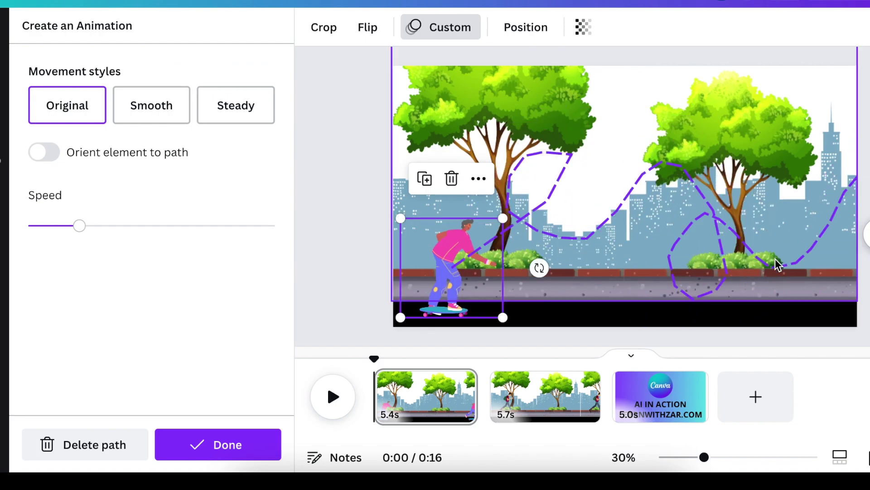
{"action": "left_click", "coordinate": [145, 110]}
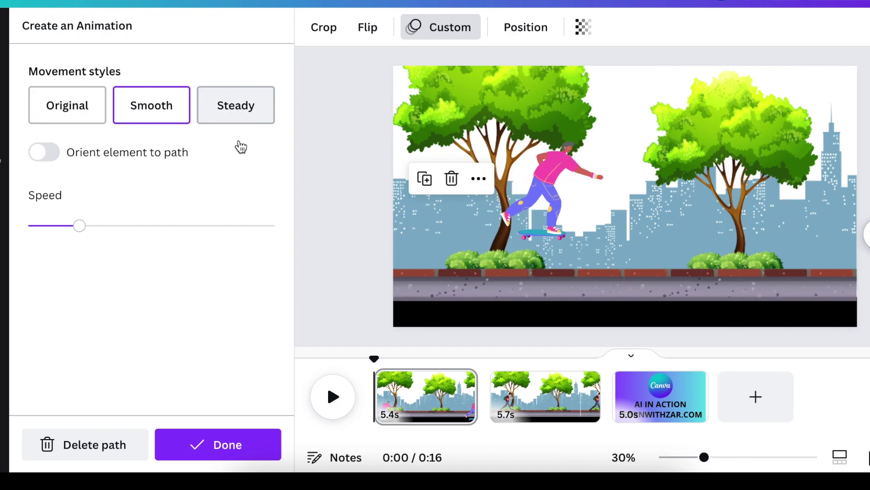
{"action": "left_click", "coordinate": [234, 447]}
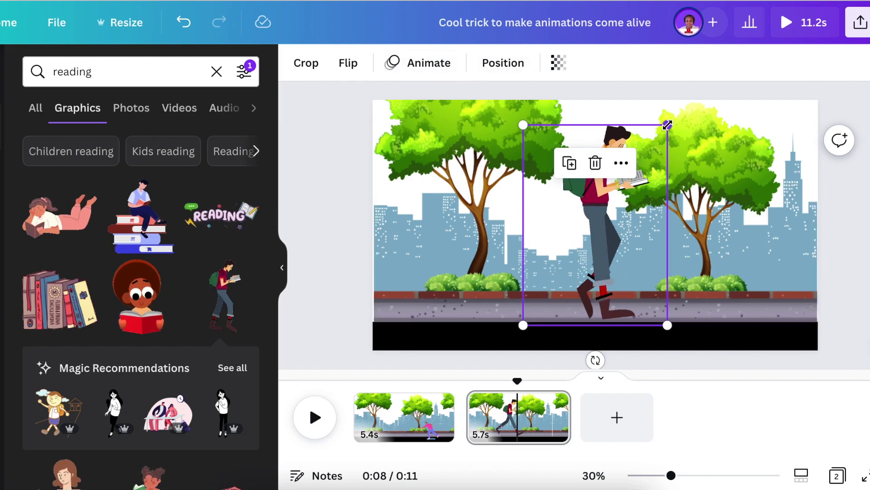
Shrink the reading boy, place him at the left edge, and draw his rightward motion path.
{"action": "left_click_drag", "start_coordinate": [668, 125], "coordinate": [605, 213]}
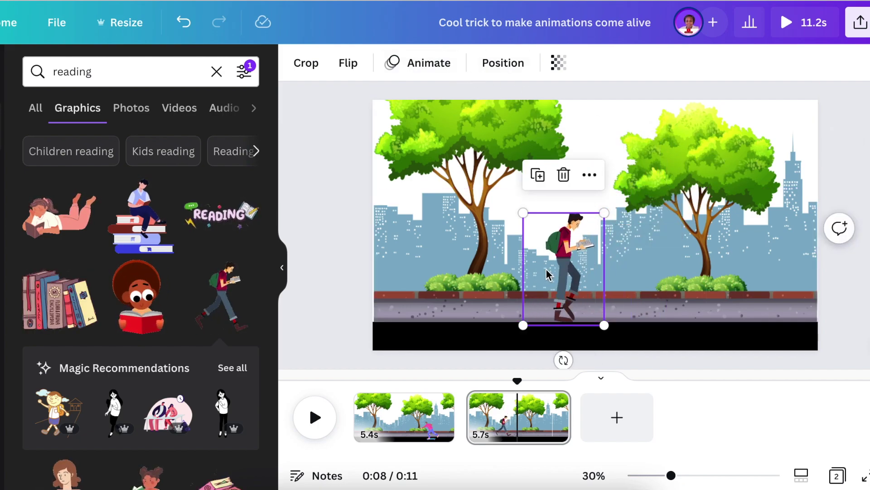
{"action": "left_click_drag", "start_coordinate": [547, 274], "coordinate": [422, 266]}
{"action": "left_click", "coordinate": [429, 63]}
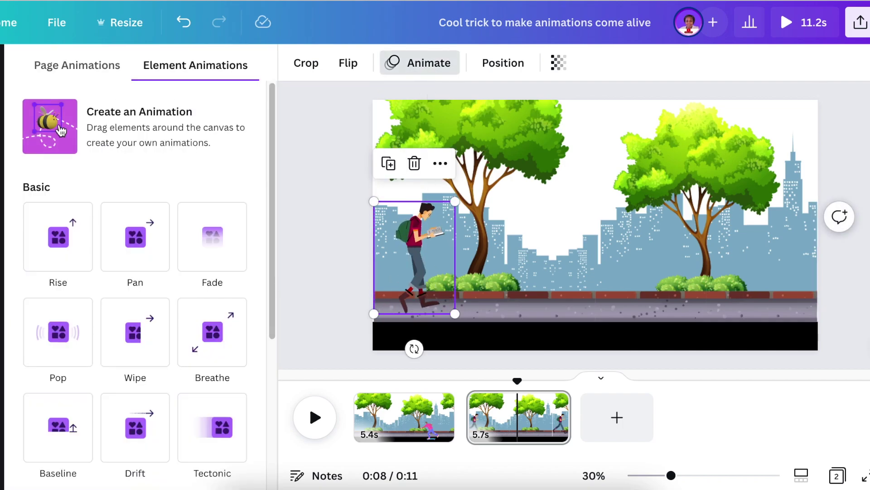
{"action": "left_click", "coordinate": [61, 130]}
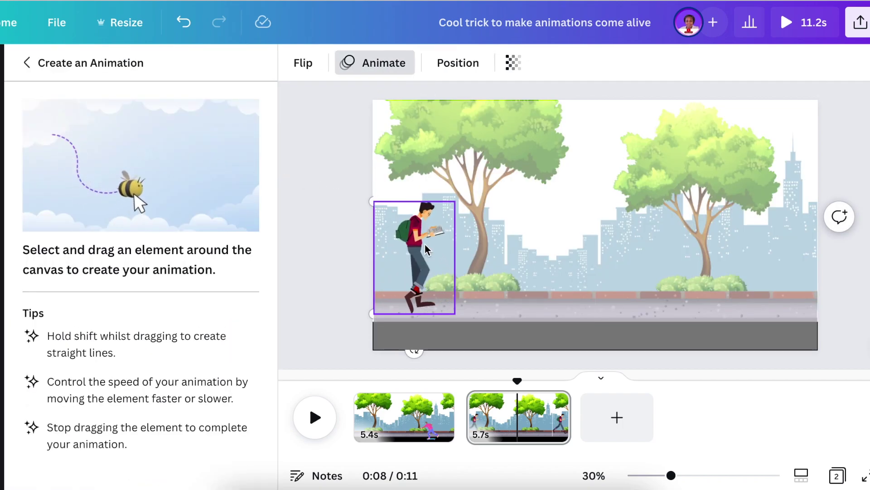
{"action": "left_click_drag", "start_coordinate": [426, 249], "coordinate": [473, 258]}
{"action": "mouse_move", "coordinate": [524, 269]}
{"action": "left_mouse_down"}
{"action": "mouse_move", "coordinate": [755, 302]}
{"action": "mouse_move", "coordinate": [865, 306]}
{"action": "left_mouse_up"}
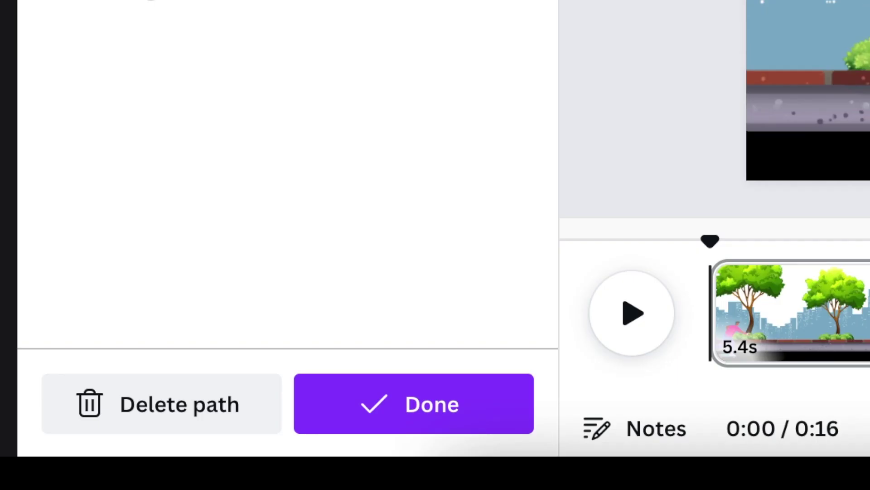